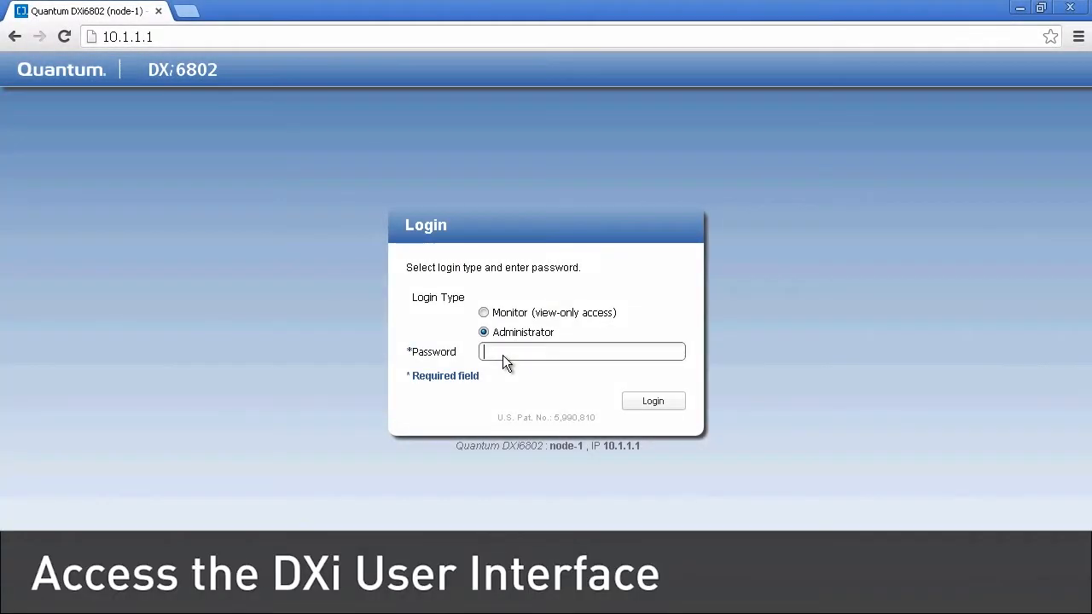
# - Log in as Administrator by entering the administrator password
pyautogui.click(502, 355)
pyautogui.write('password')
pyautogui.click(644, 404)
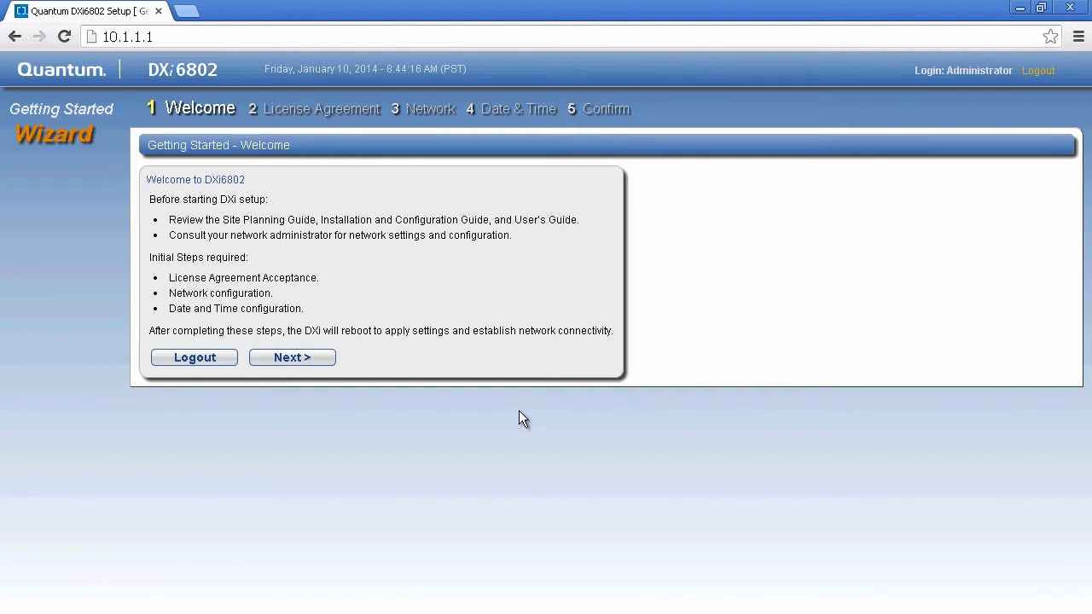
# - Read through the DXi EULA, tick 'I have read and accept this License Agreement' and continue
pyautogui.click(312, 360)
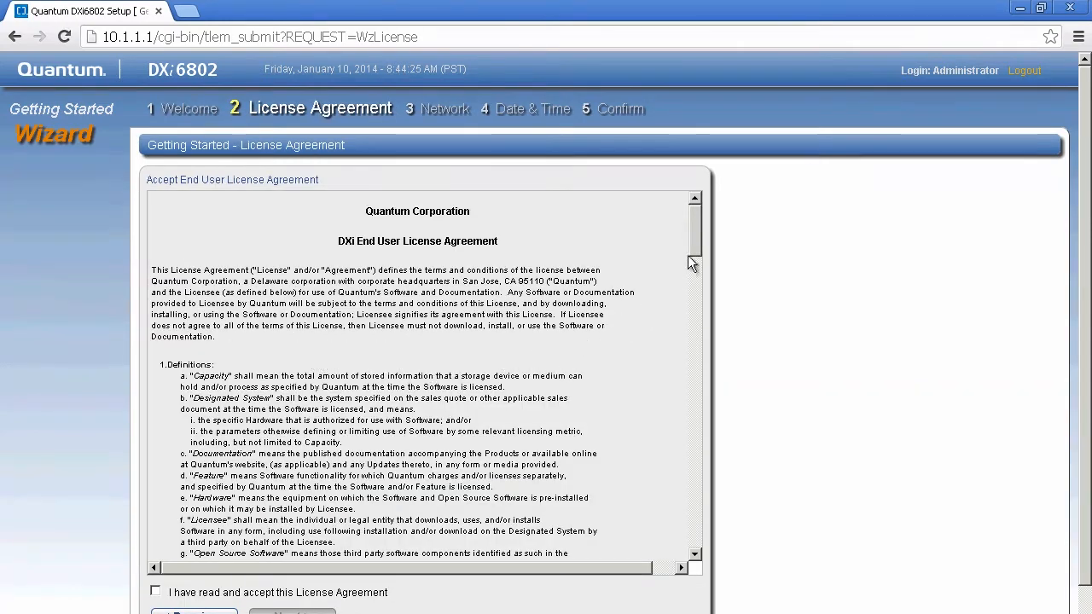
pyautogui.moveTo(693, 244); pyautogui.dragTo(717, 507)
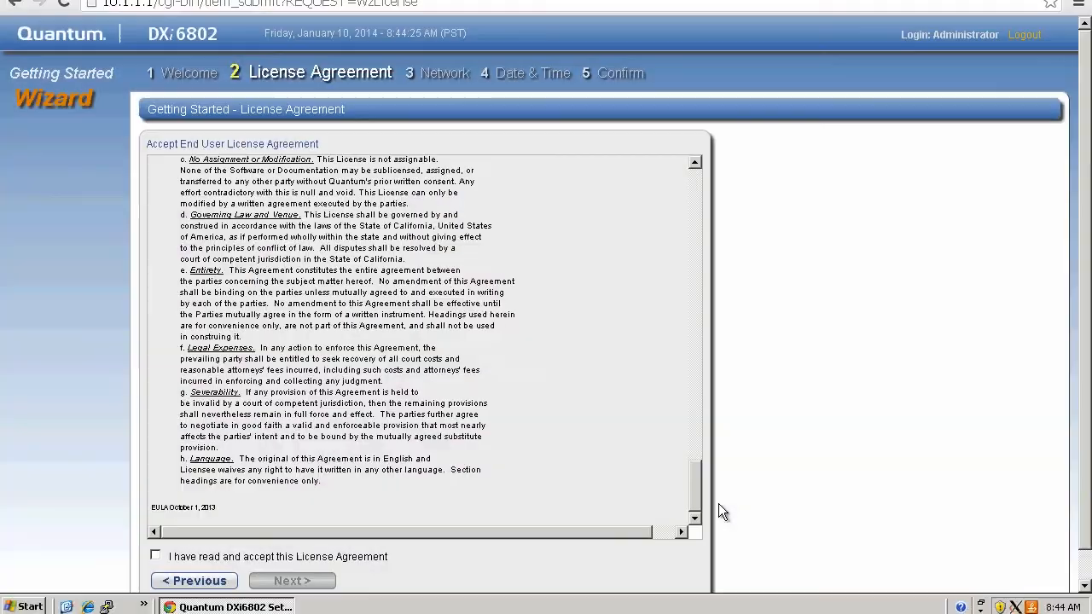
pyautogui.click(161, 557)
pyautogui.click(293, 582)
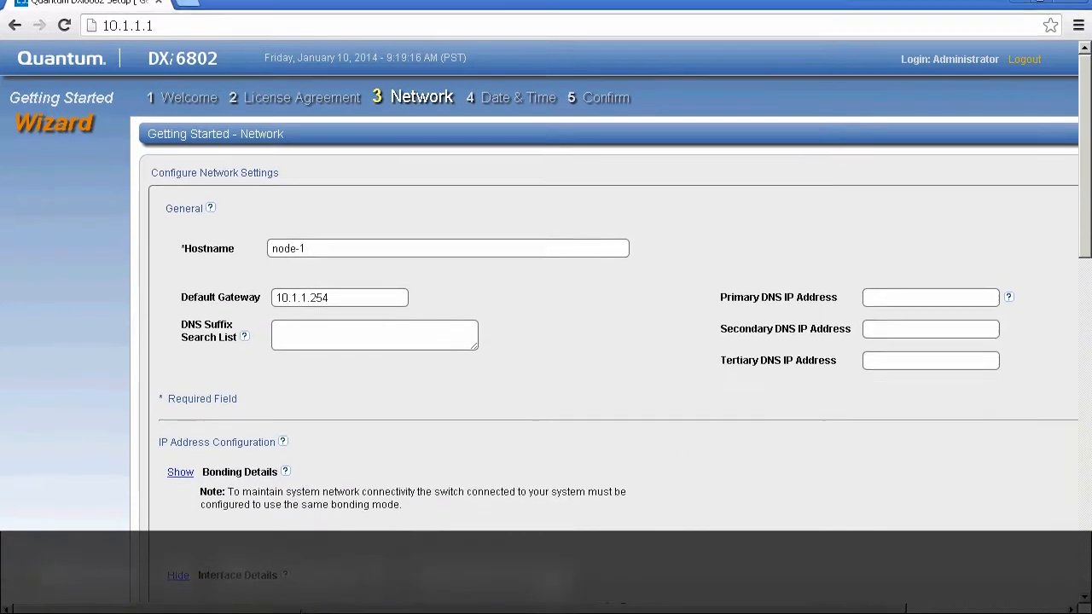
# - Enter hostname Train6800, gateway 10.20.84.1, DNS 10.20.84.240 and 10.20.34.21, suffixes train.local,quantum.com
pyautogui.press('BackSpace')
pyautogui.press('BackSpace')
pyautogui.press('BackSpace')
pyautogui.press('BackSpace')
pyautogui.press('BackSpace')
pyautogui.press('BackSpace')
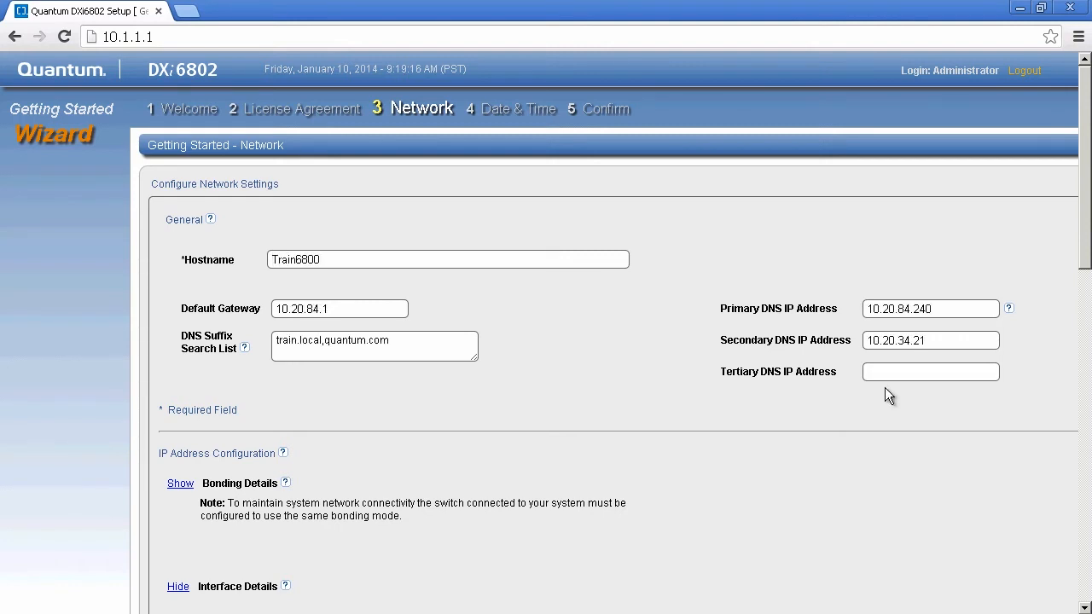
pyautogui.moveTo(1084, 264); pyautogui.dragTo(1086, 389)
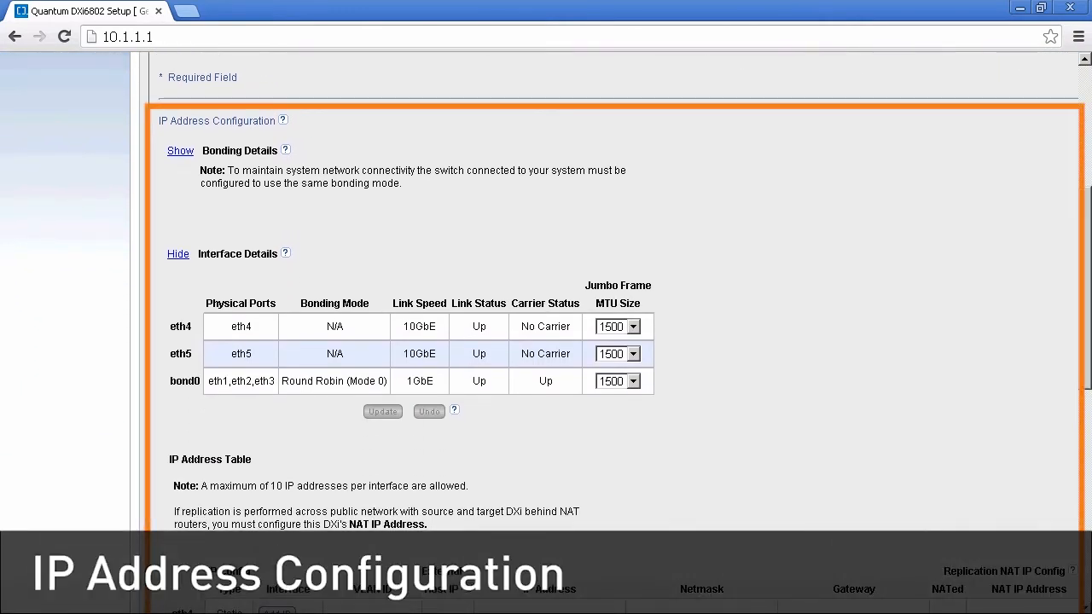
# - Show Bonding Details and keep bond0 (eth1, eth2, eth3) on Round Robin (Mode 0)
pyautogui.click(180, 153)
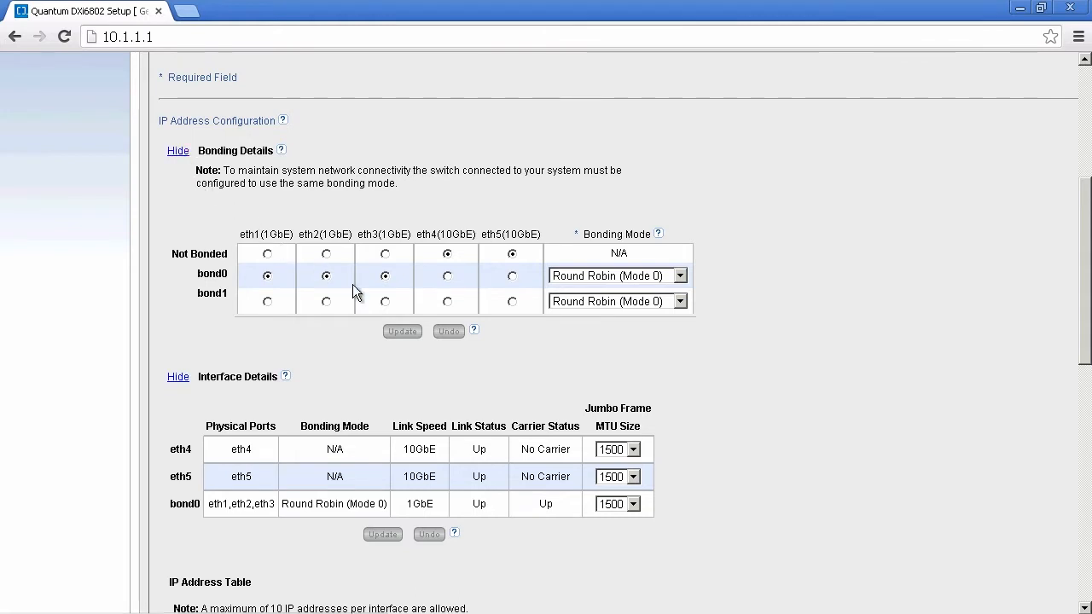
pyautogui.click(684, 276)
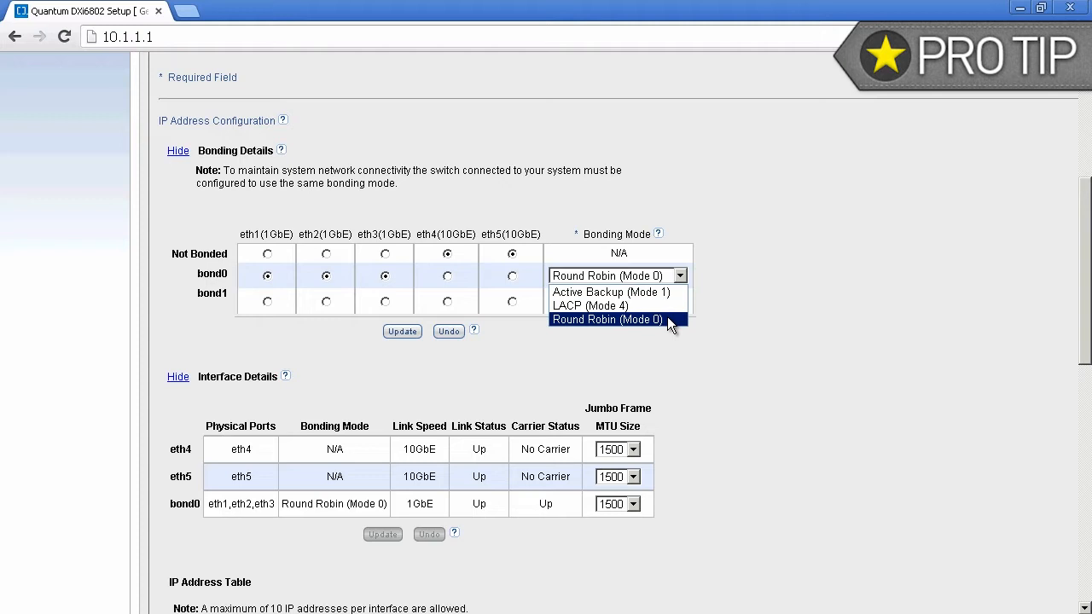
pyautogui.click(667, 318)
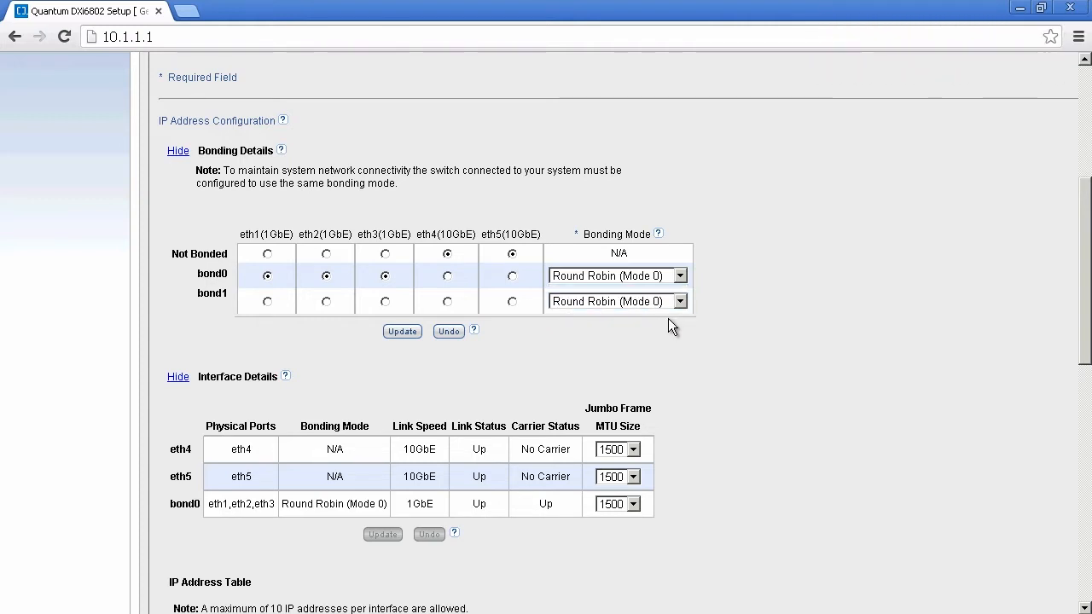
# - Apply the bond0 bonding setup and review the eth4, eth5 and bond0 interface details
pyautogui.click(402, 332)
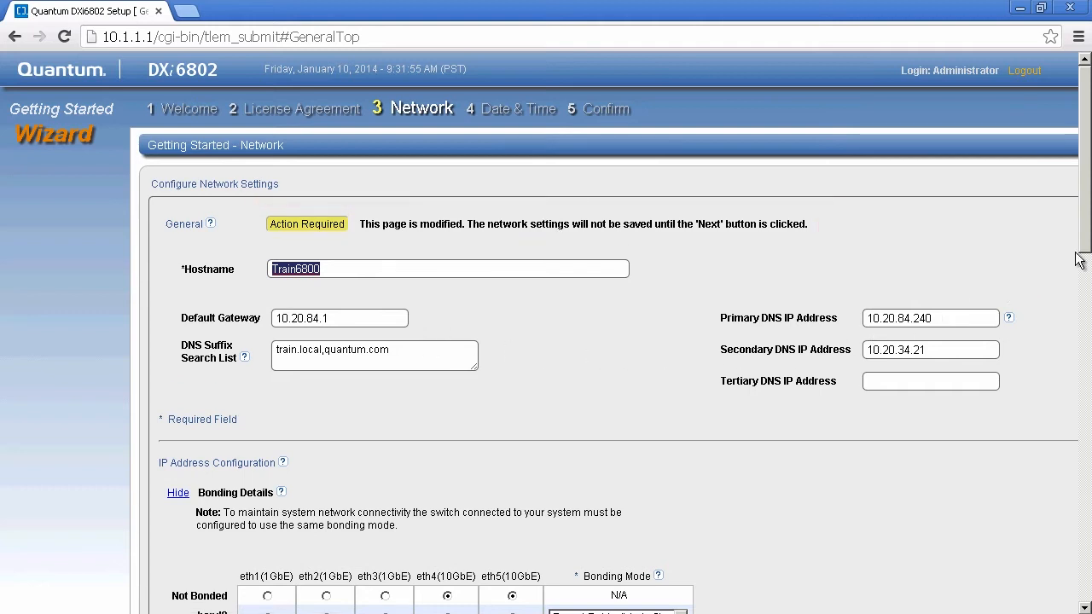
pyautogui.moveTo(1083, 256); pyautogui.dragTo(1084, 382)
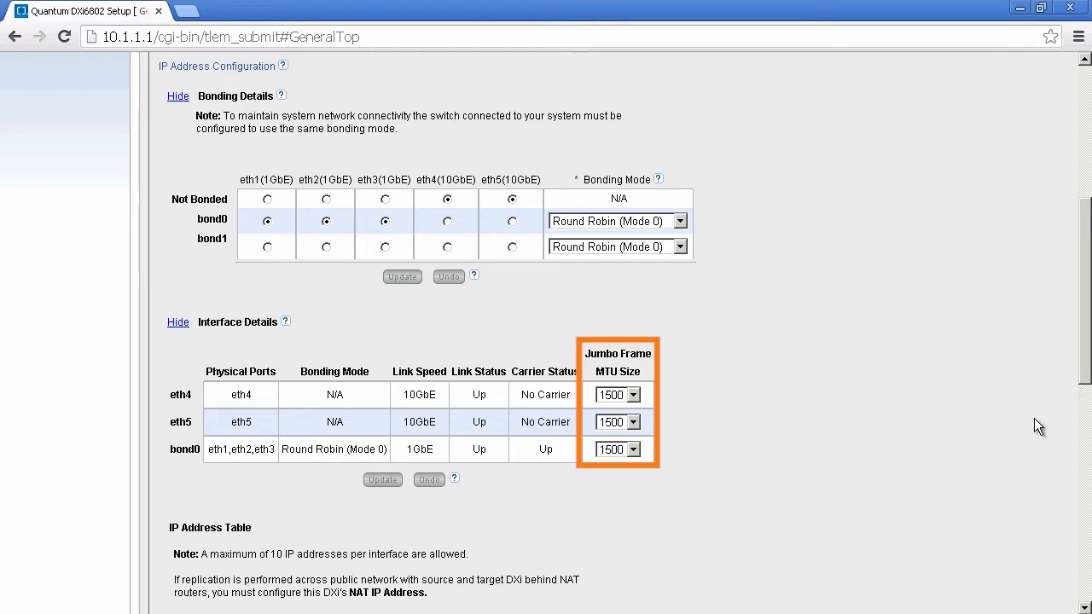
# - Keep bond0's MTU size at 1500 instead of the 9000 jumbo frame option
pyautogui.click(633, 449)
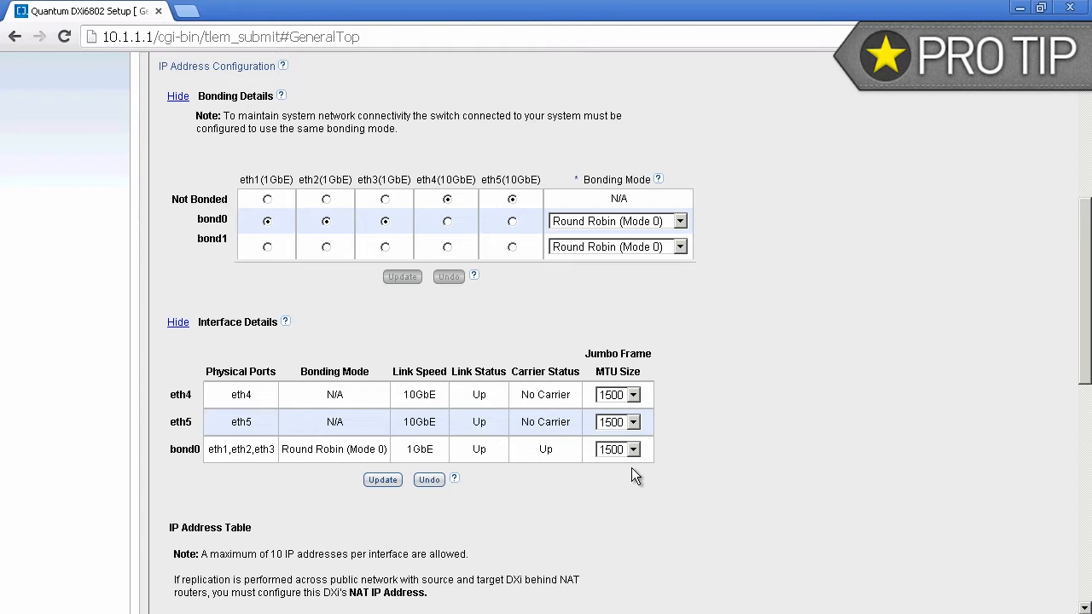
pyautogui.moveTo(1083, 378); pyautogui.dragTo(1076, 518)
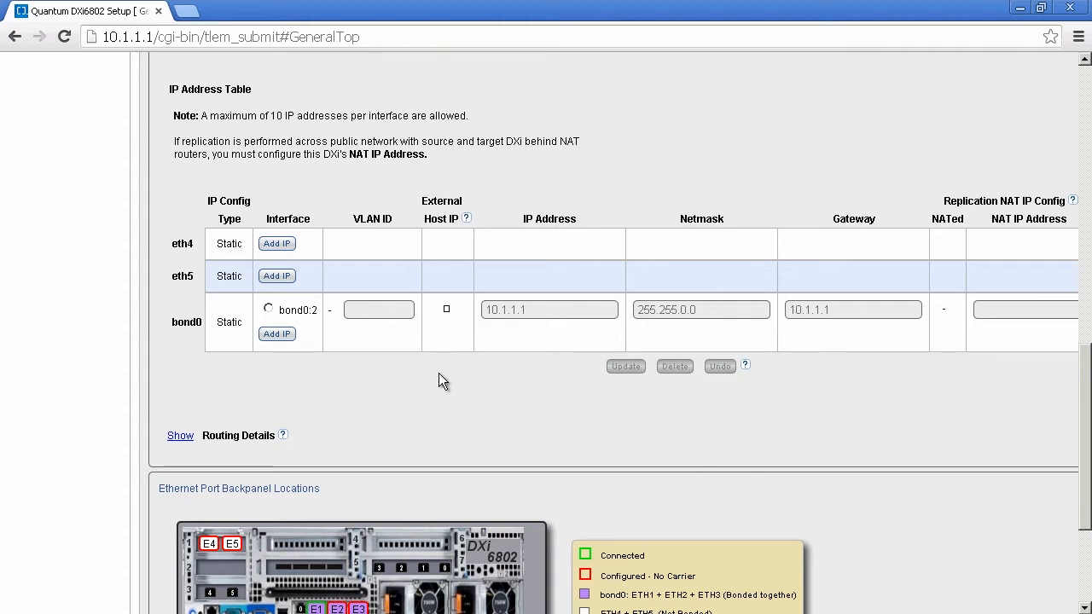
# - Give bond0:2 IP 10.20.86.22, netmask 255.255.252.0, gateway 10.20.84.1, as External Host IP
pyautogui.click(269, 309)
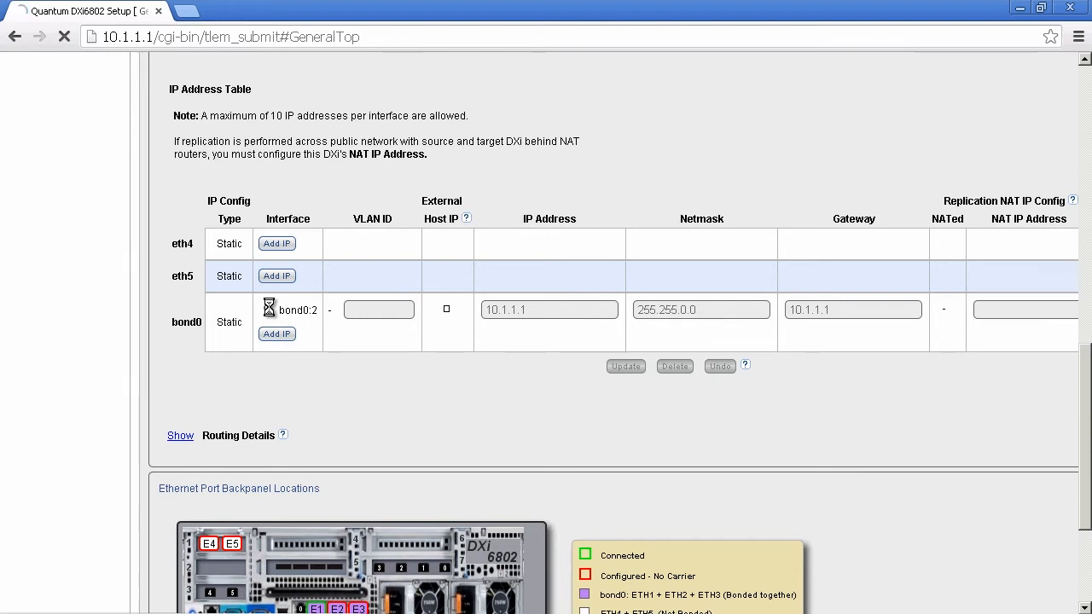
pyautogui.click(267, 270)
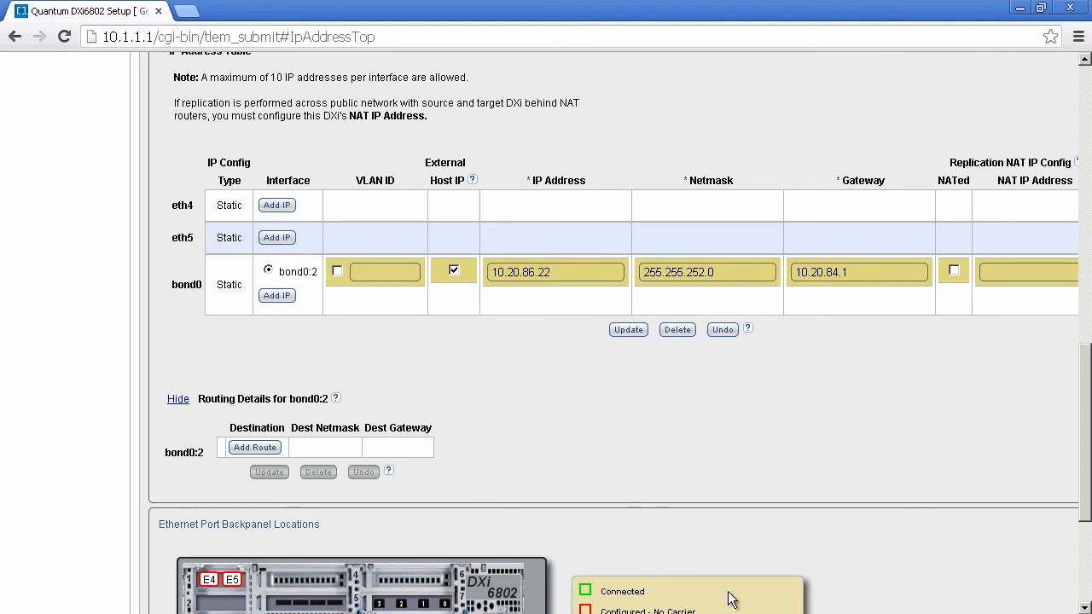
# - Confirm bond0:2 allows Any traffic type and apply its new address settings
pyautogui.moveTo(764, 613); pyautogui.dragTo(925, 613)
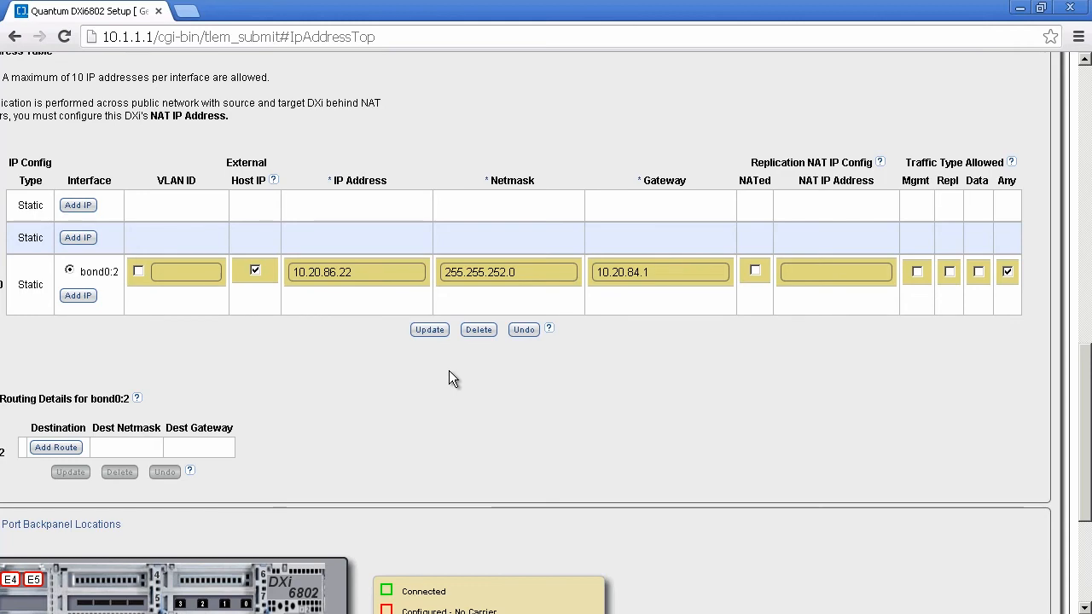
pyautogui.click(440, 336)
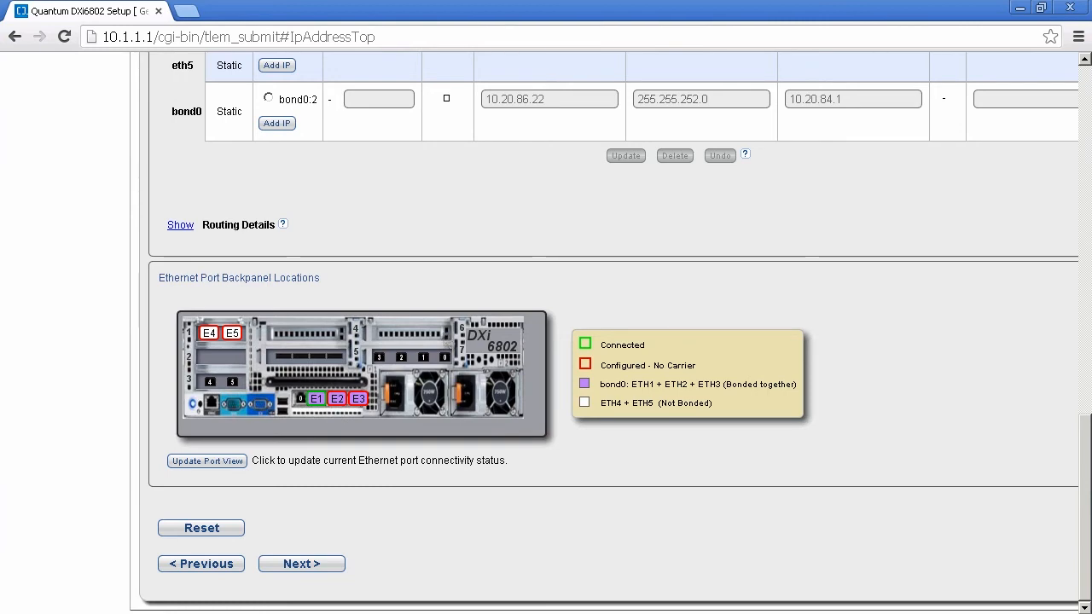
# - Select bond0:2 to show its empty route table, then refresh the Ethernet port view
pyautogui.click(268, 98)
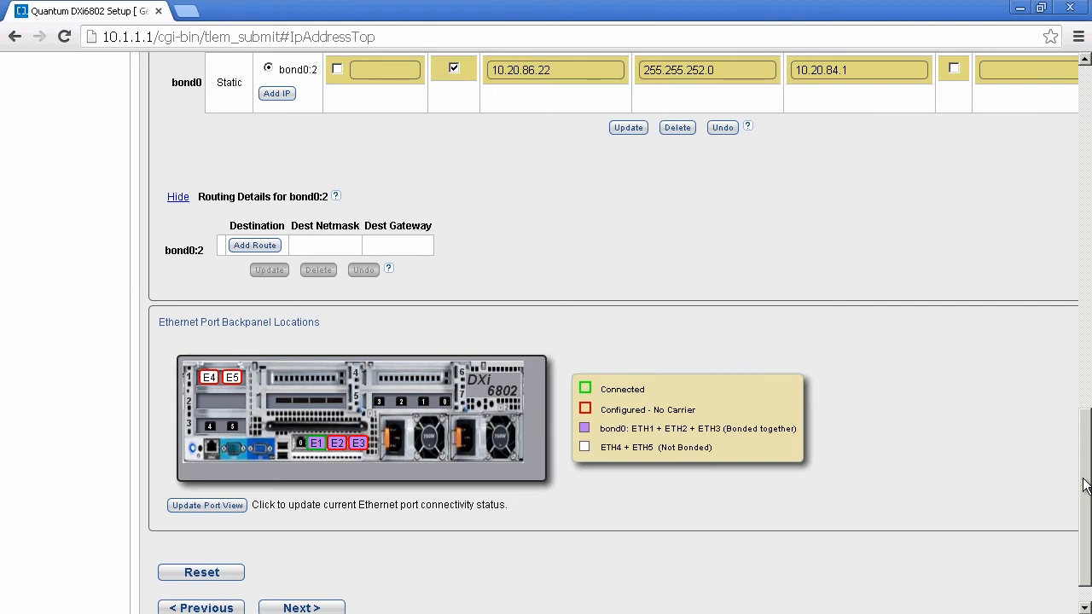
pyautogui.moveTo(1085, 484); pyautogui.dragTo(1086, 521)
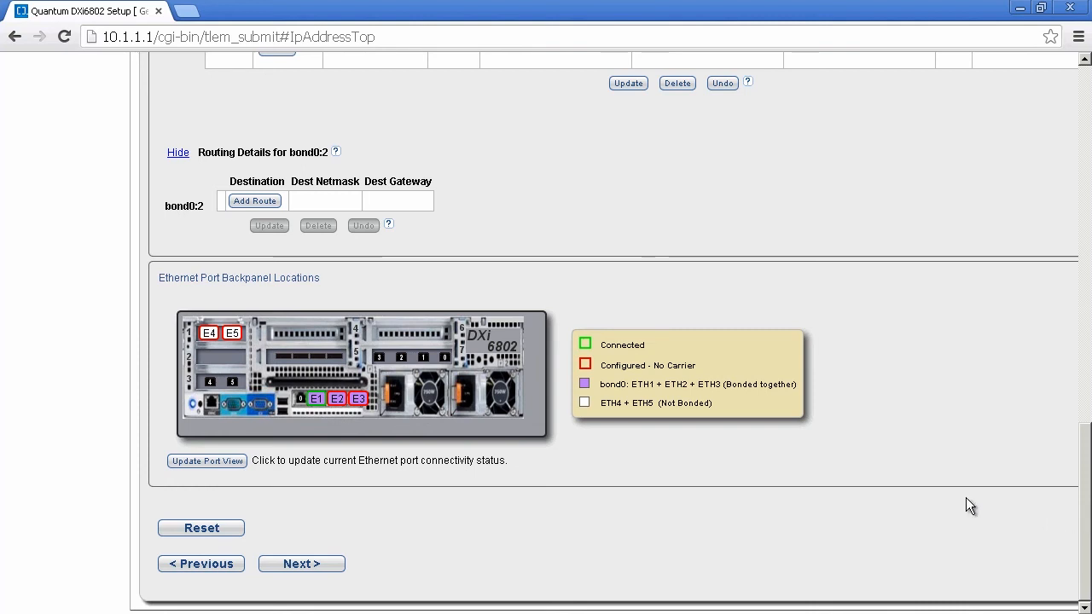
pyautogui.click(228, 461)
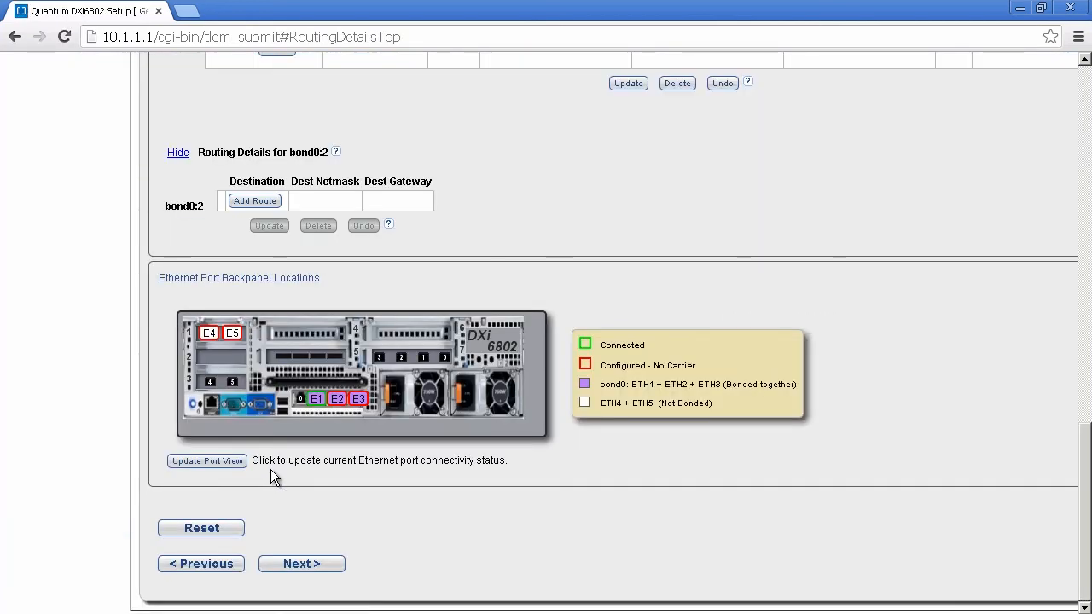
# - Advance past Date & Time, keeping manual settings with America/Los_Angeles, to the Confirm step
pyautogui.click(306, 565)
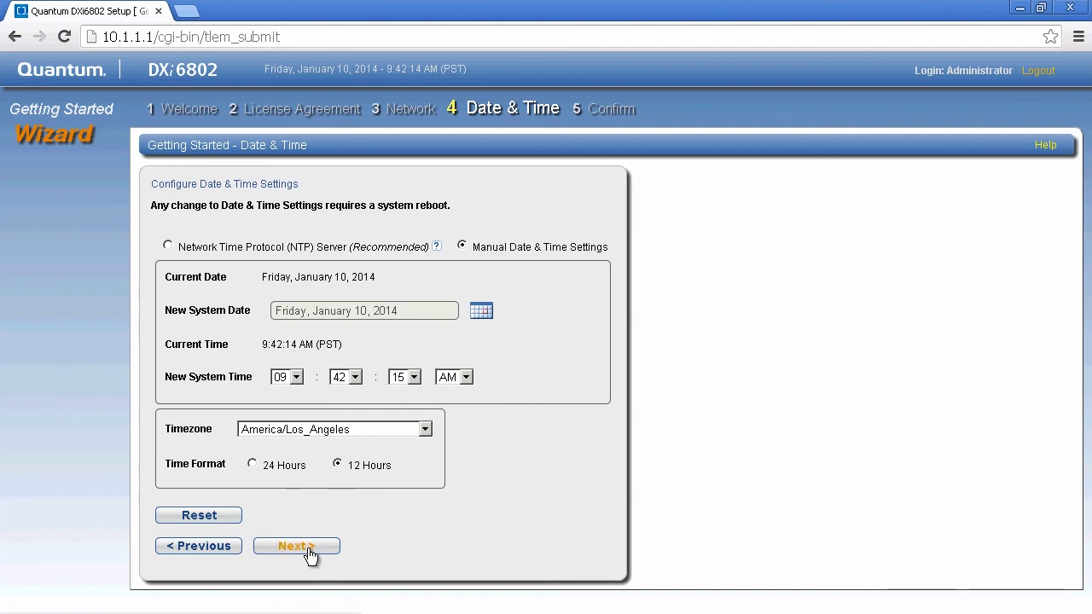
pyautogui.click(309, 545)
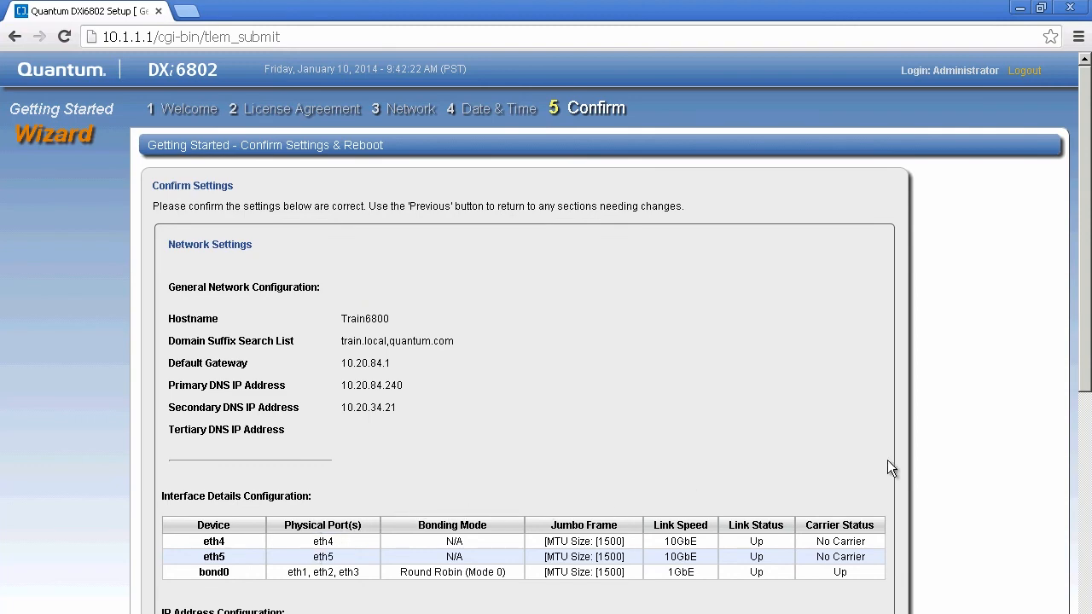
# - Scroll through the network, bond0 IP and date/time summary, then finish the wizard
pyautogui.moveTo(1084, 396); pyautogui.dragTo(1084, 612)
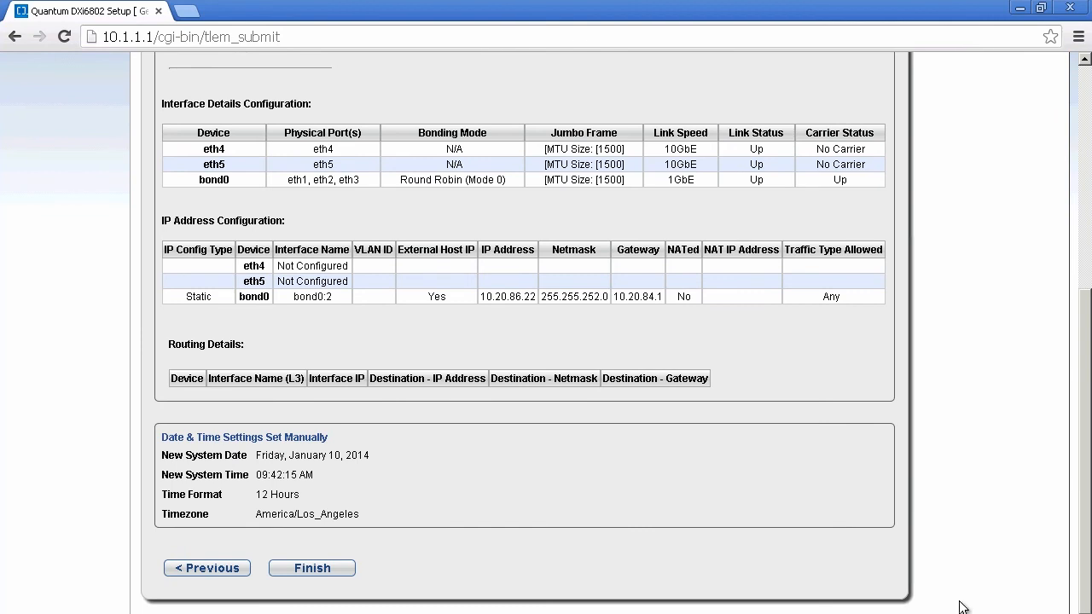
pyautogui.click(327, 569)
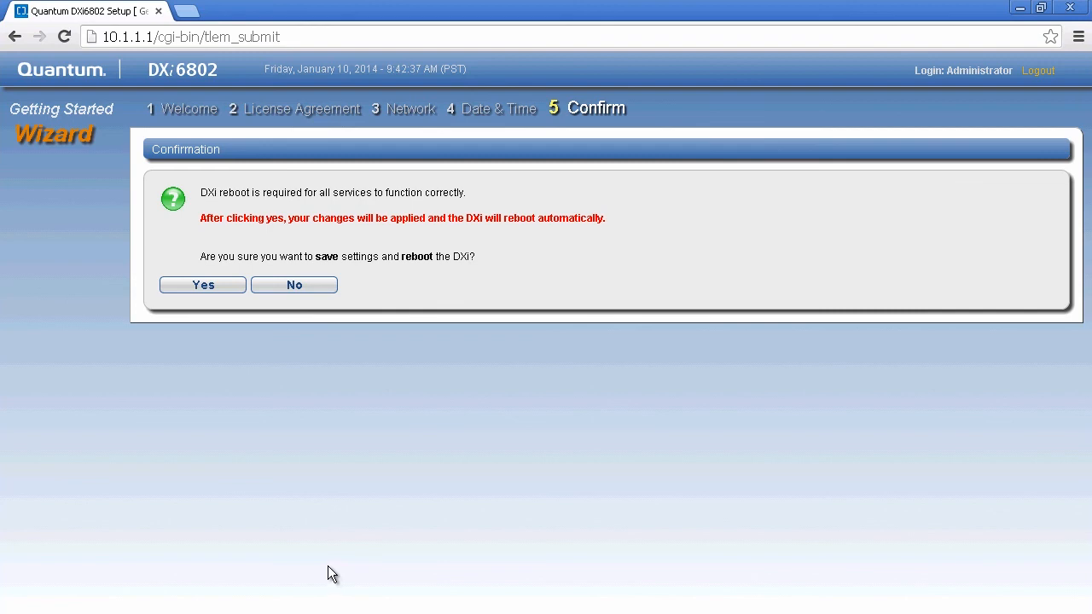
# - Confirm Yes to save the wizard settings and reboot the DXi
pyautogui.click(209, 291)
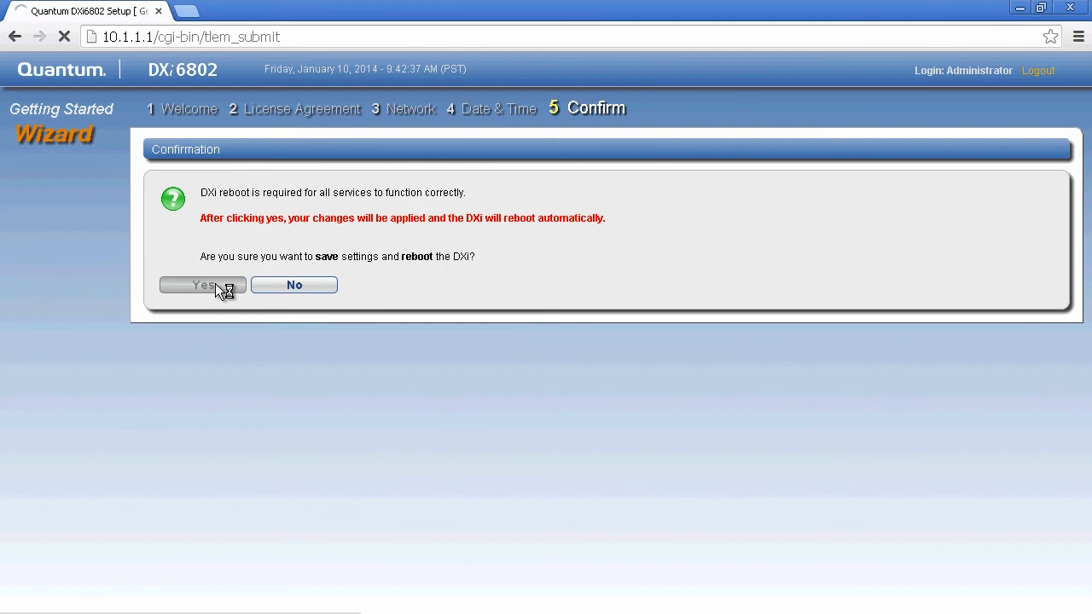